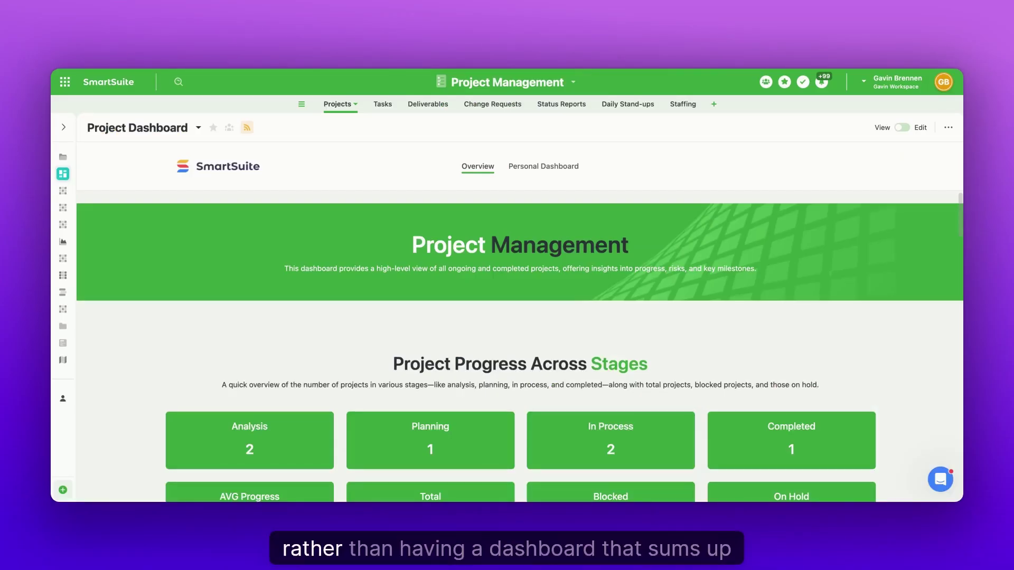
Scroll through the Overview dashboard's project stage counts, budget-versus-spend and task-status charts
scroll(786, 345, down, 3)
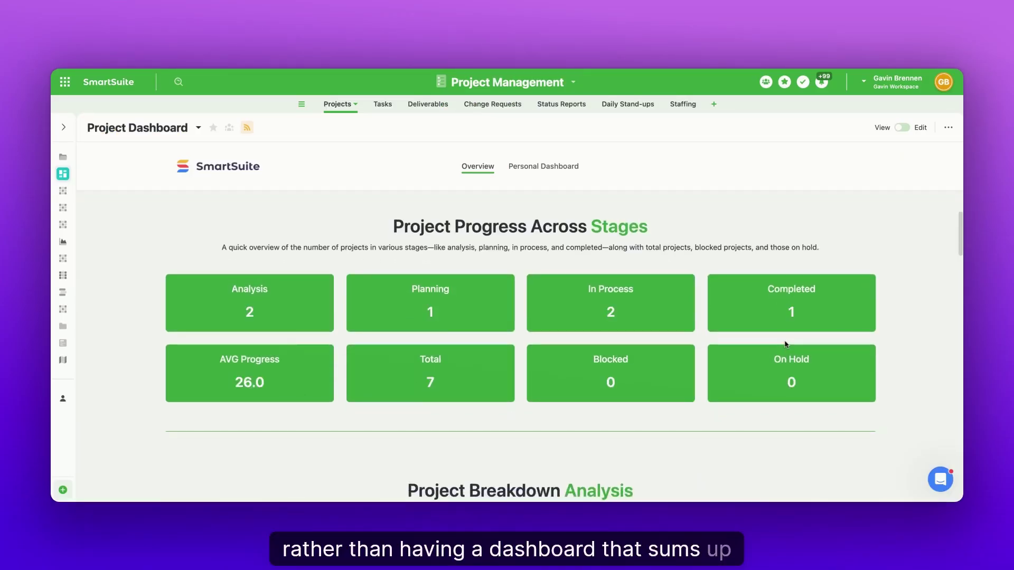
scroll(932, 319, down, 1)
scroll(933, 319, up, 3)
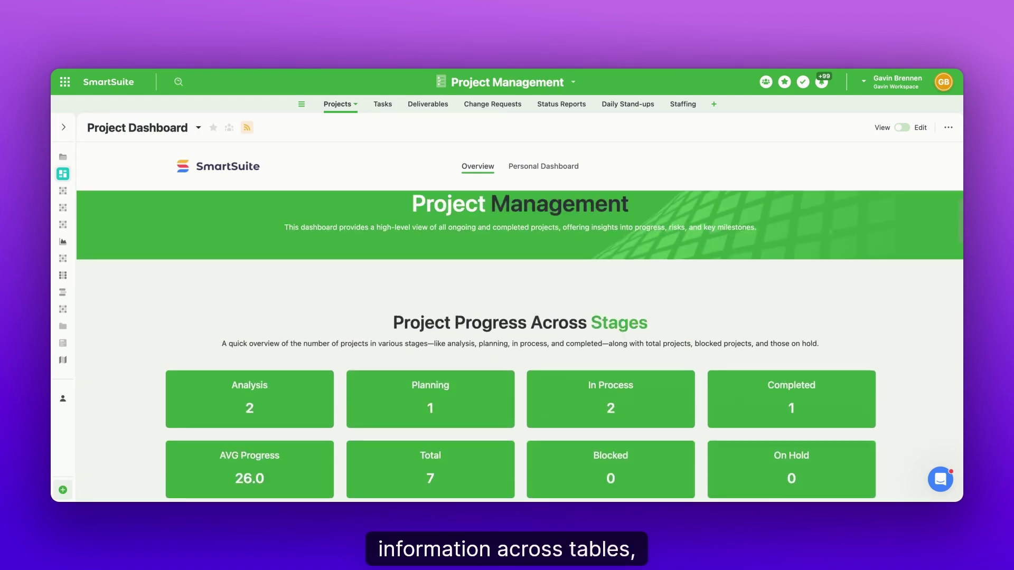
scroll(520, 343, down, 2)
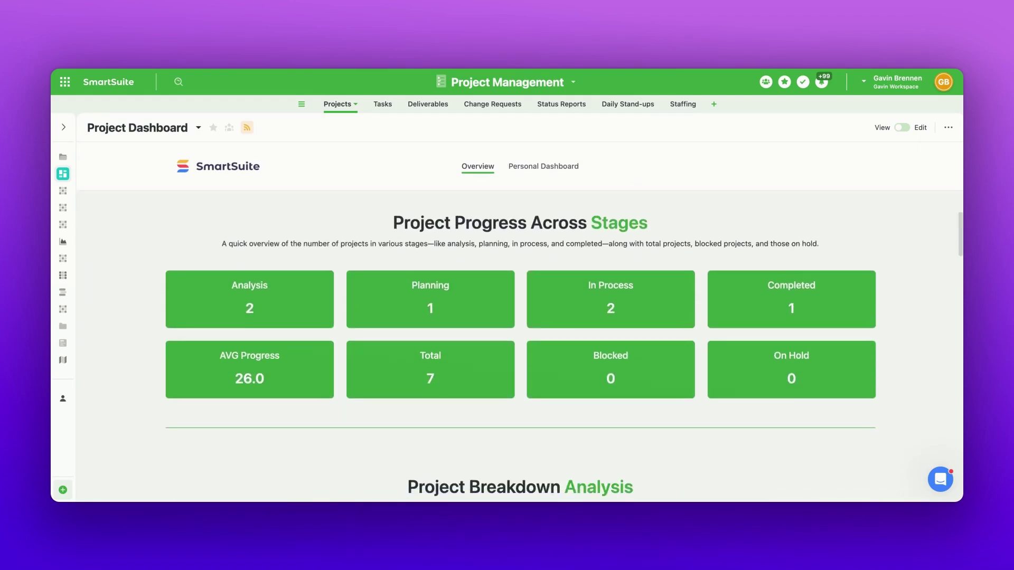
scroll(520, 343, down, 5)
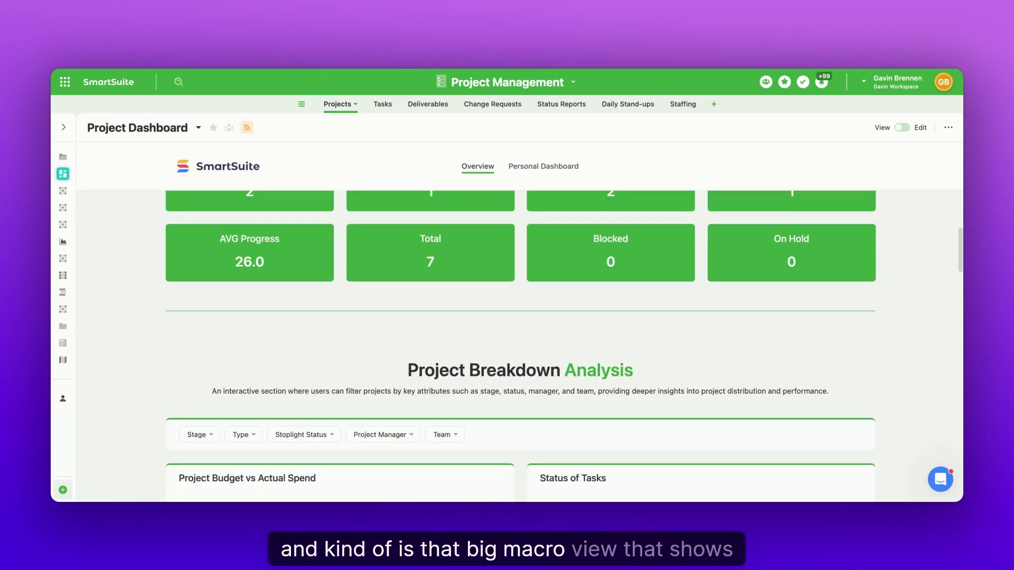
scroll(520, 344, down, 5)
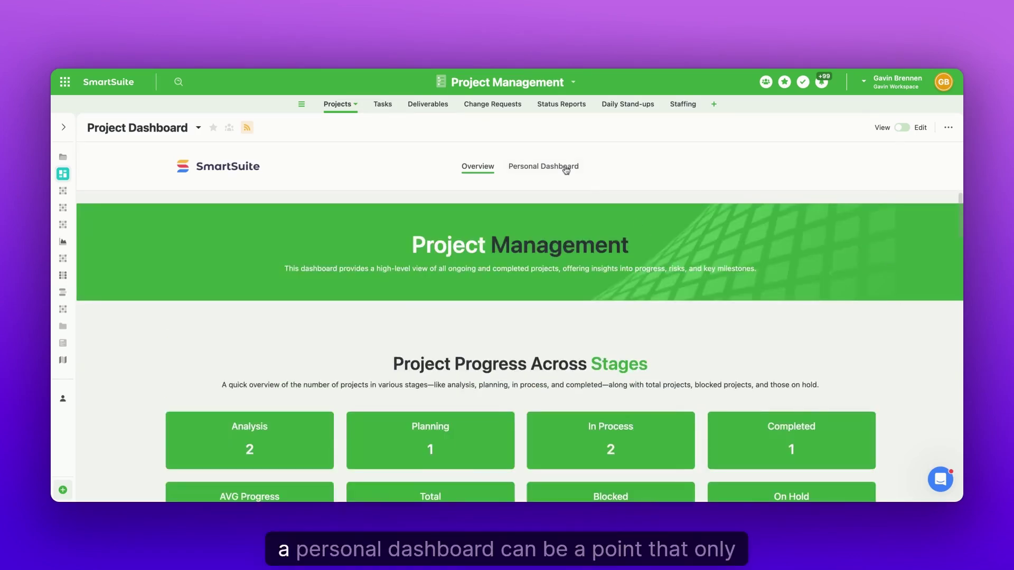
Switch to the Personal Dashboard's My Plate page and scroll down its summary cards
click(566, 167)
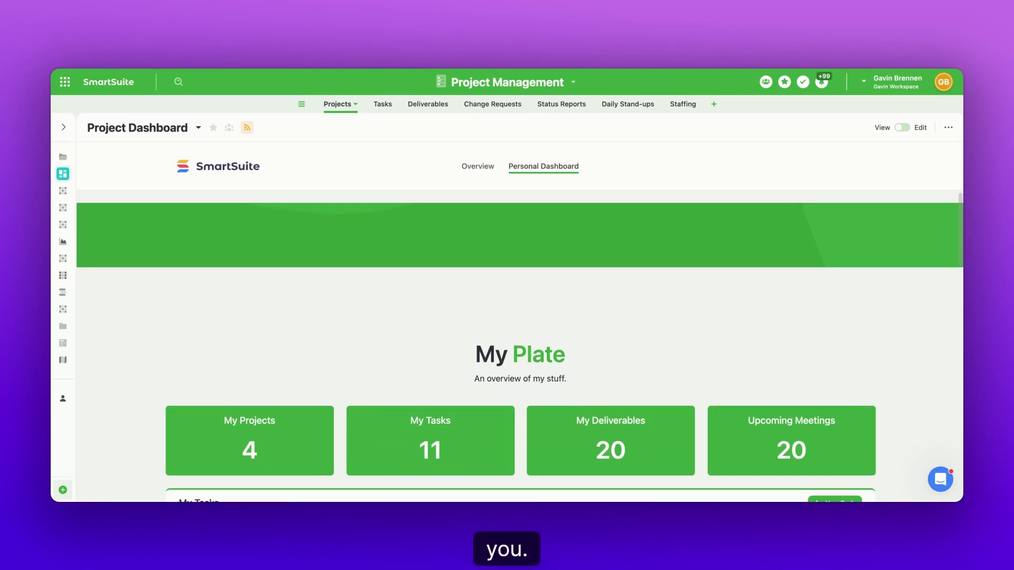
scroll(391, 295, down, 3)
scroll(285, 317, down, 1)
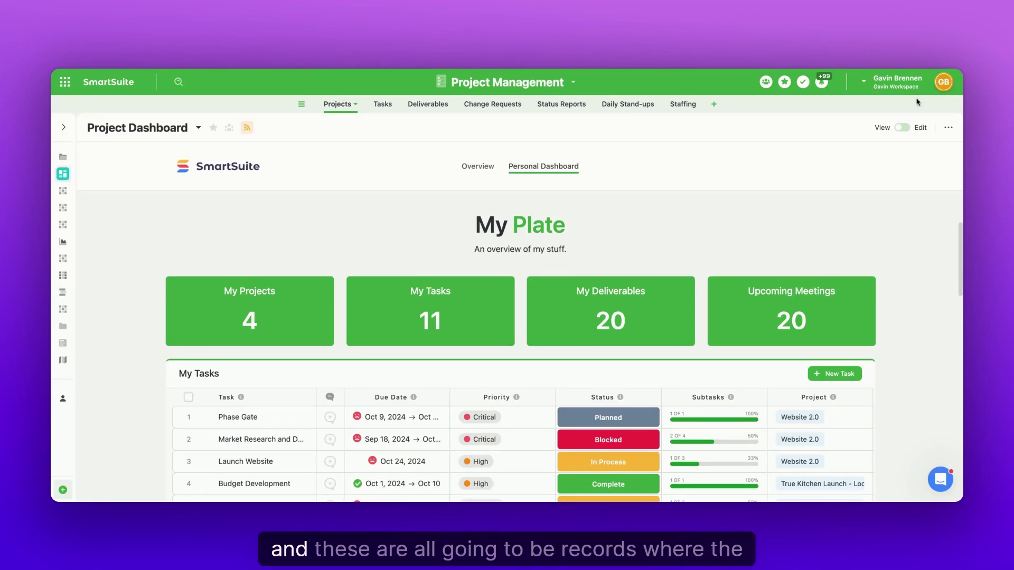
Review the 4 projects in the My Projects list up to the Project Manager column, then close it
click(269, 333)
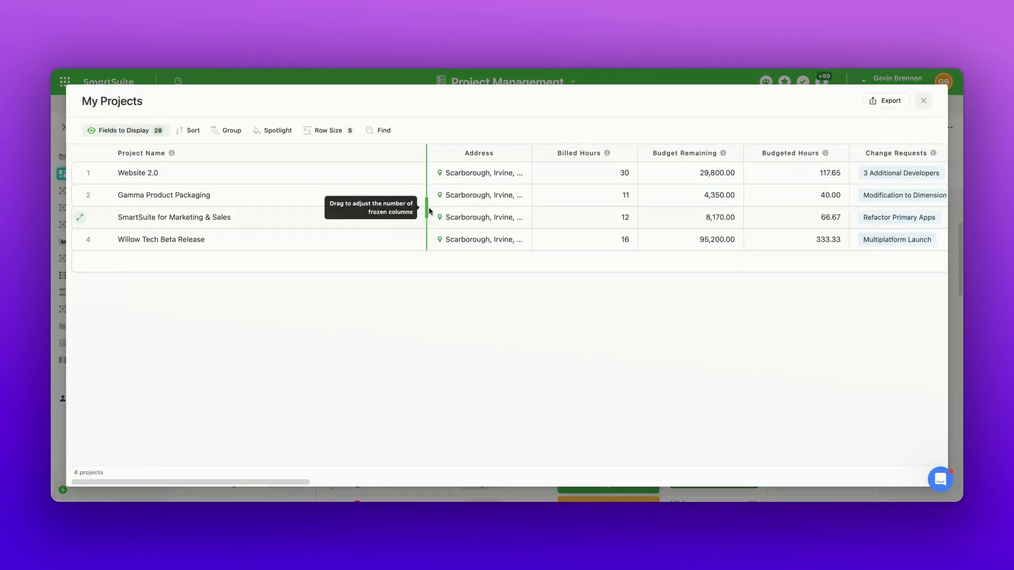
scroll(576, 204, right, 15)
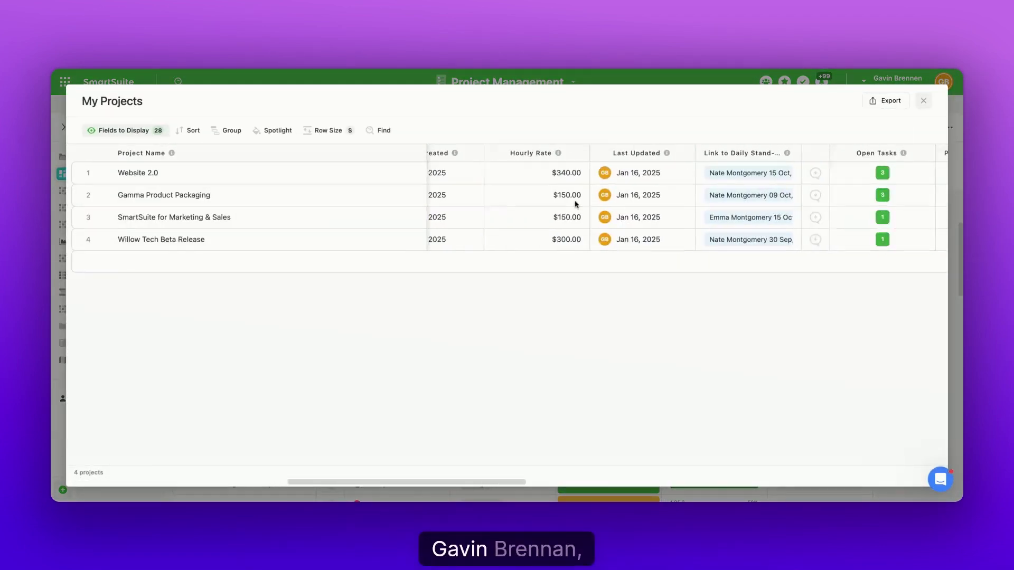
scroll(576, 206, right, 10)
scroll(625, 197, left, 6)
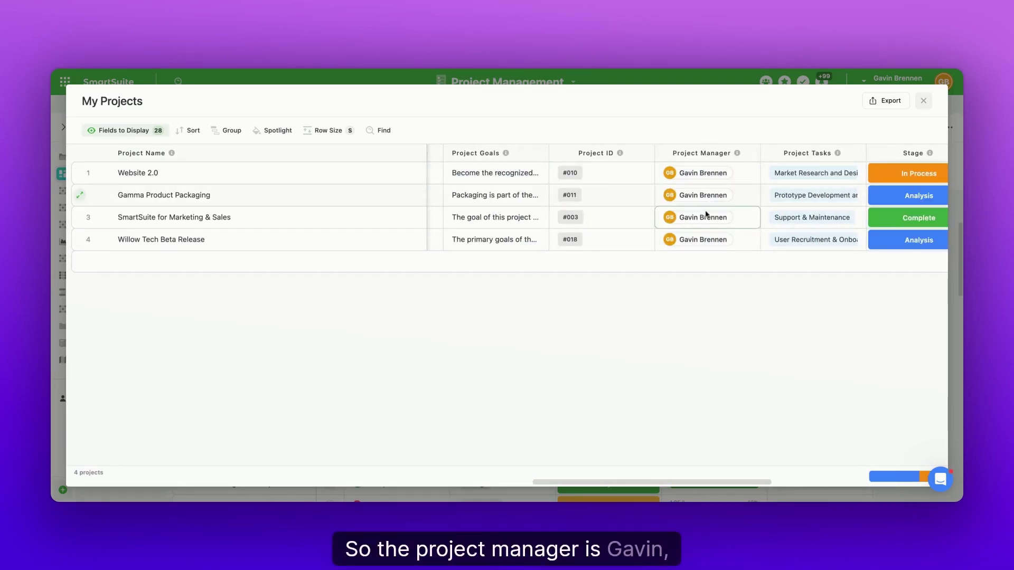
click(923, 101)
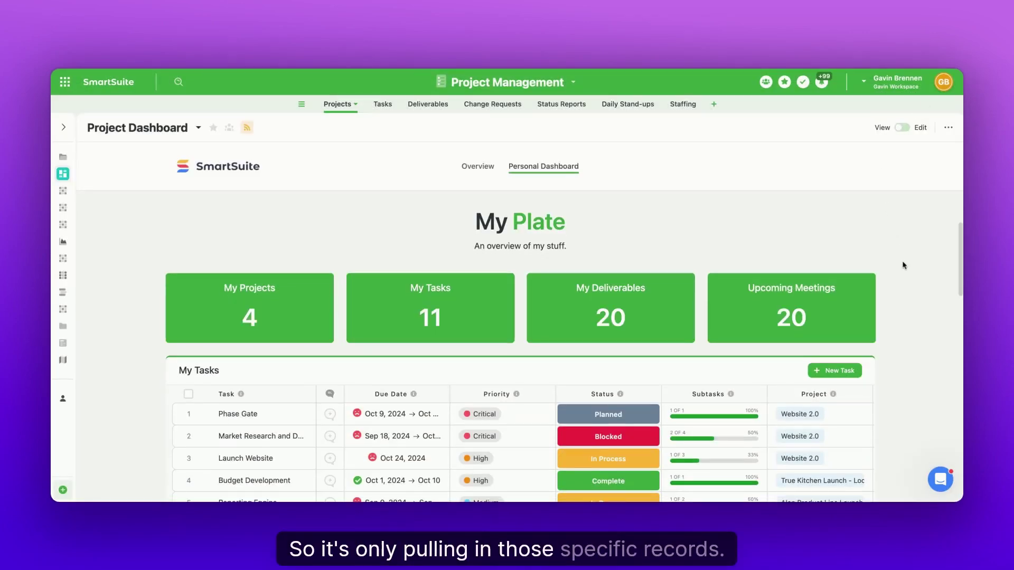
scroll(904, 265, down, 3)
scroll(903, 266, down, 2)
scroll(574, 300, down, 2)
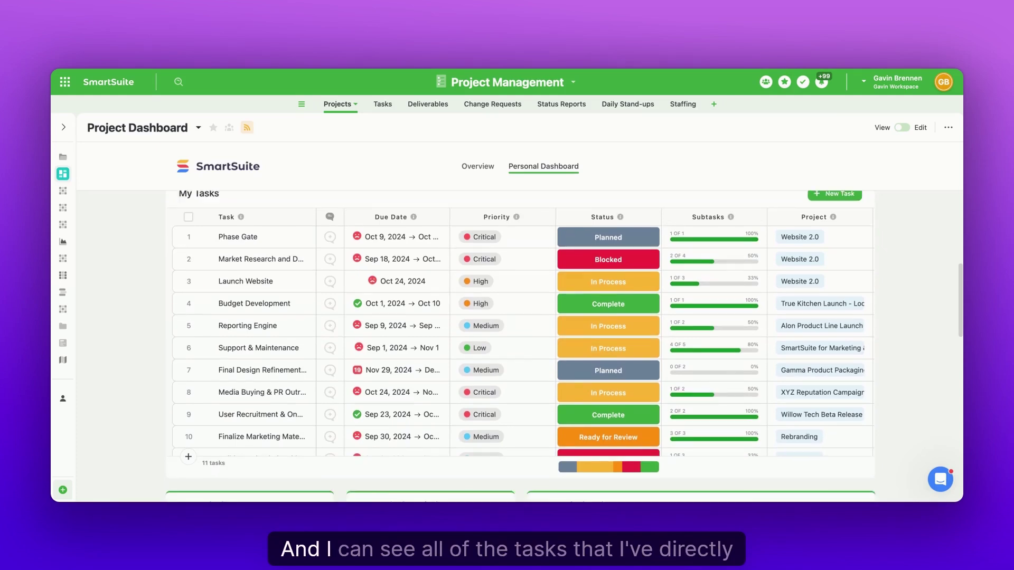
scroll(575, 300, down, 2)
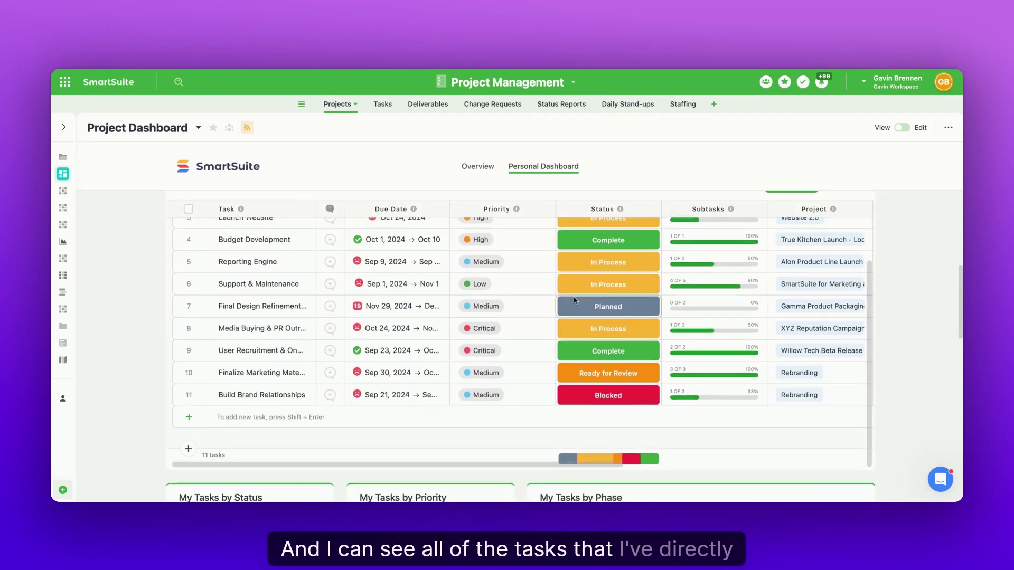
scroll(926, 336, down, 5)
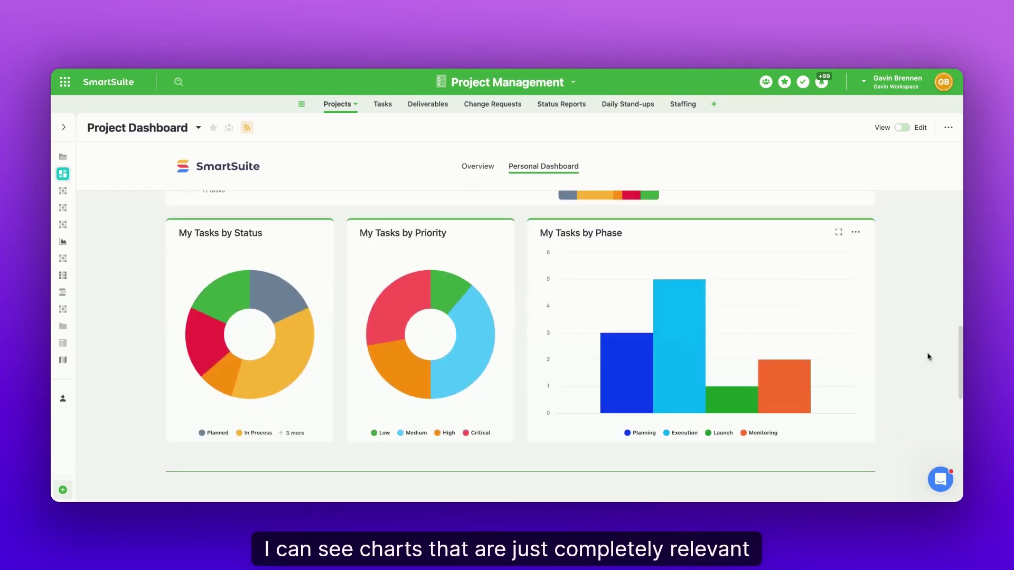
scroll(929, 342, down, 5)
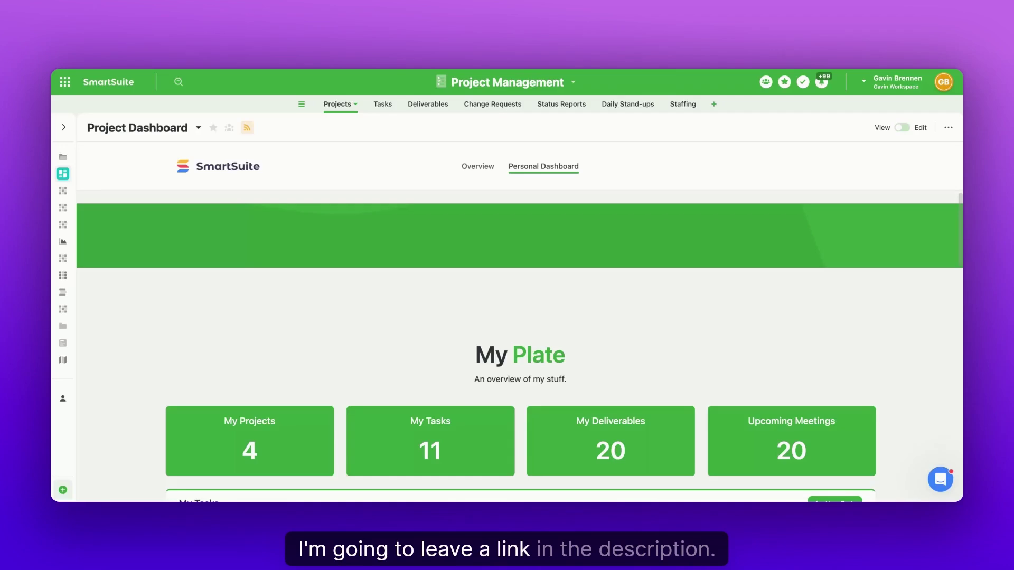
Open the Tasks table's Tasks by Phase grid
click(382, 104)
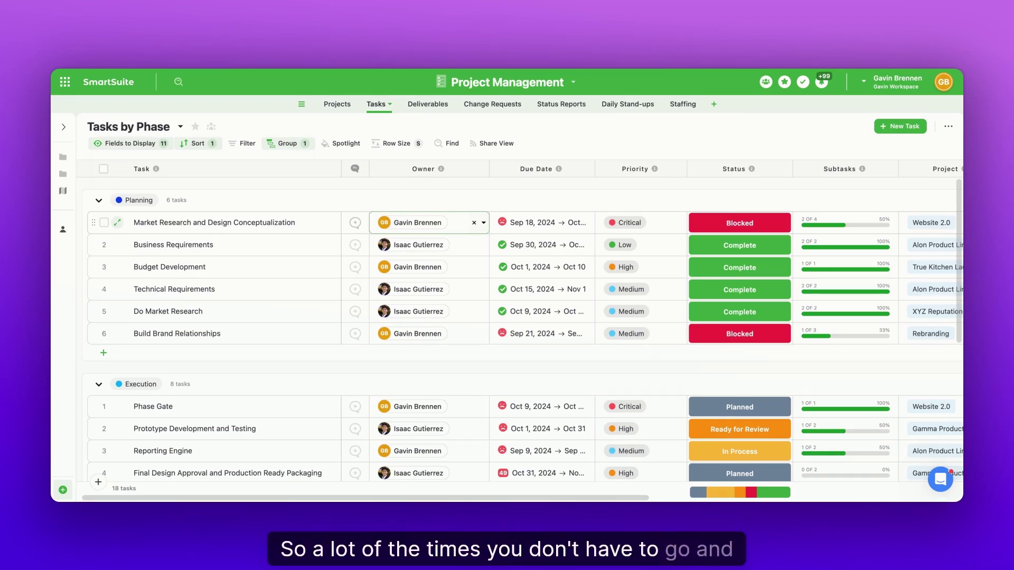
From the Owner field's options, search 'assigned' for a new field, then cancel without adding one
click(482, 169)
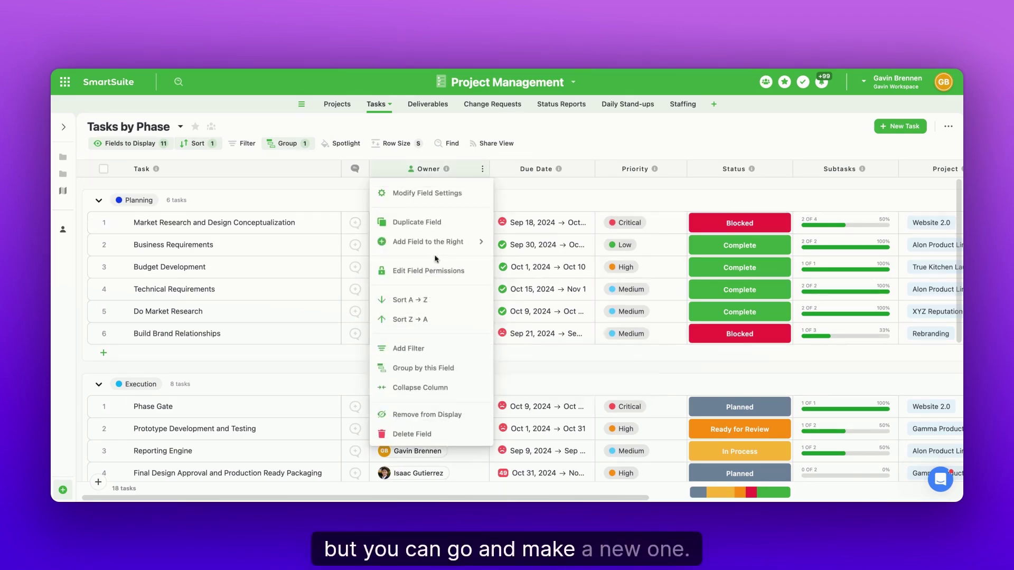
click(444, 241)
text(assi)
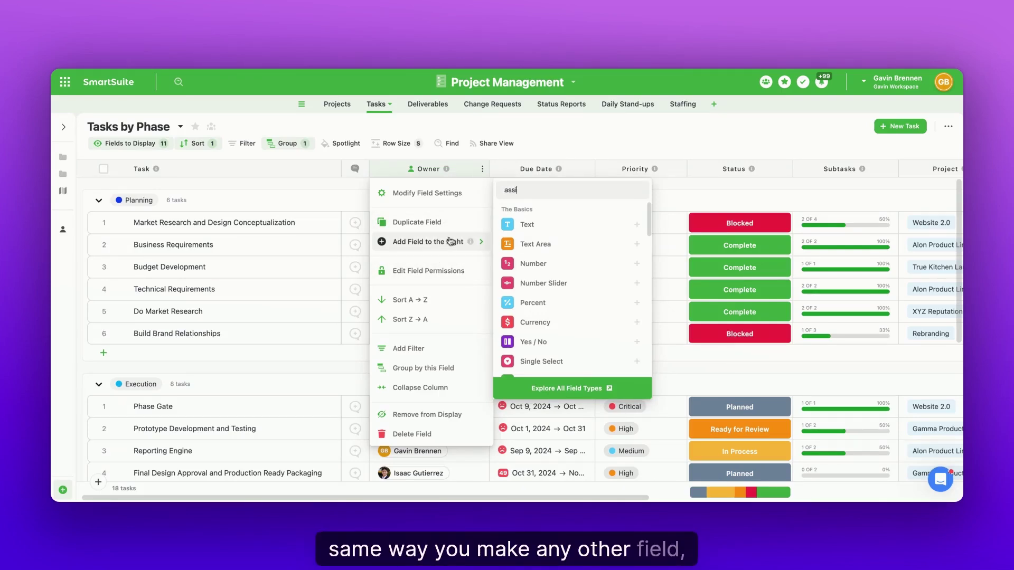
text(gned)
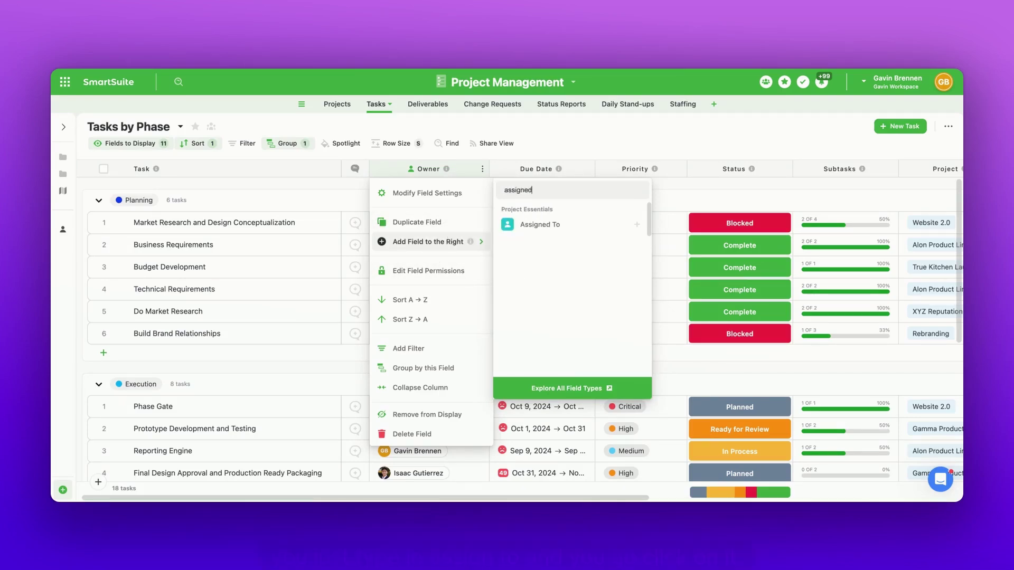
click(544, 225)
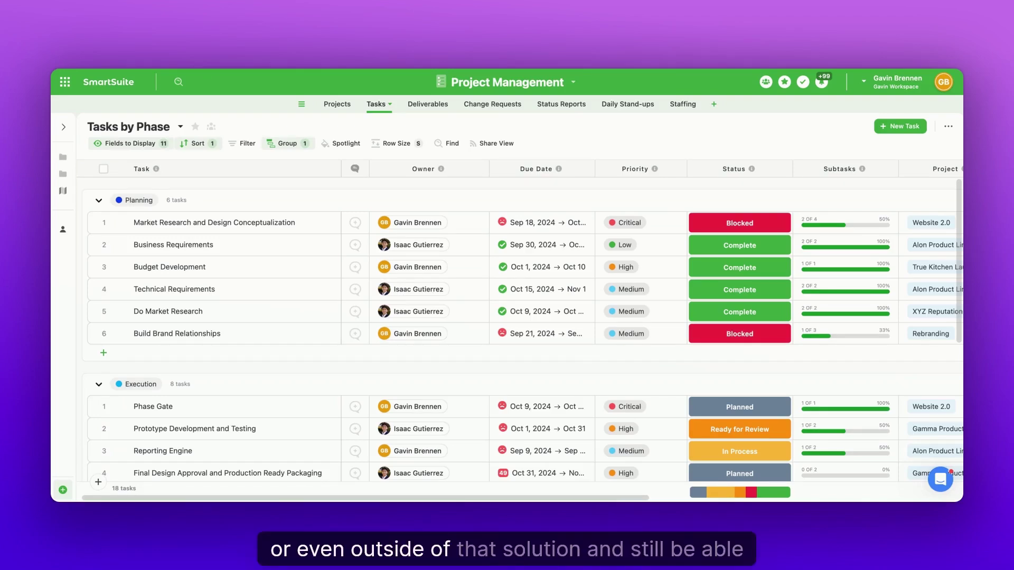
Return to the Project Dashboard's My Plate page and scroll down it
click(345, 104)
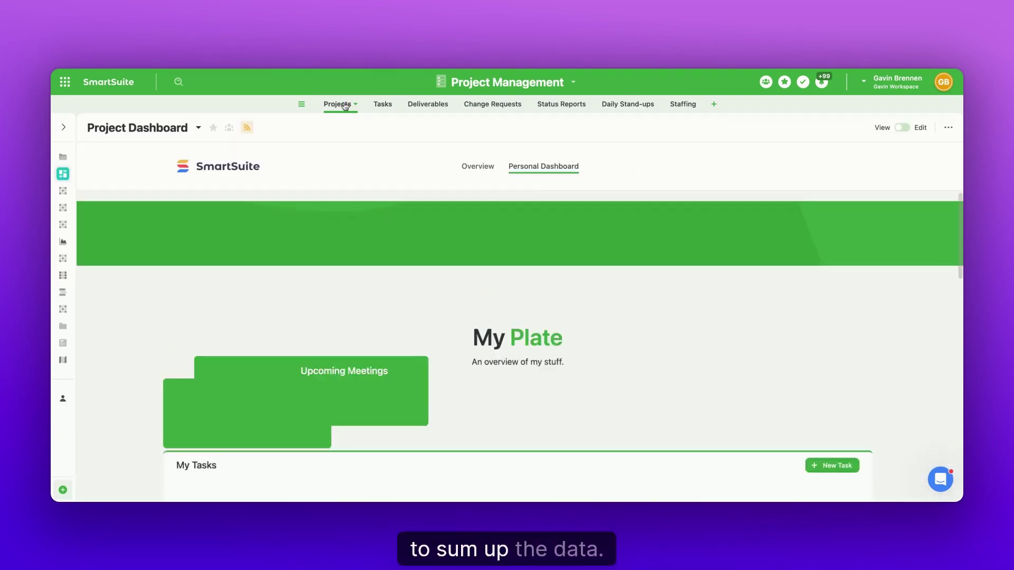
mouse_move(63, 174)
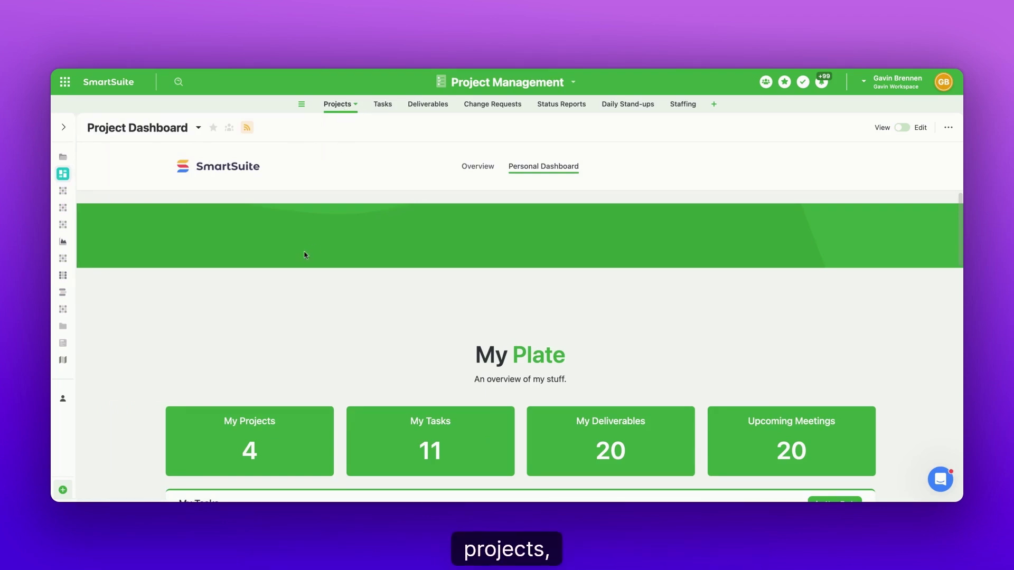
scroll(302, 256, down, 1)
scroll(303, 256, down, 1)
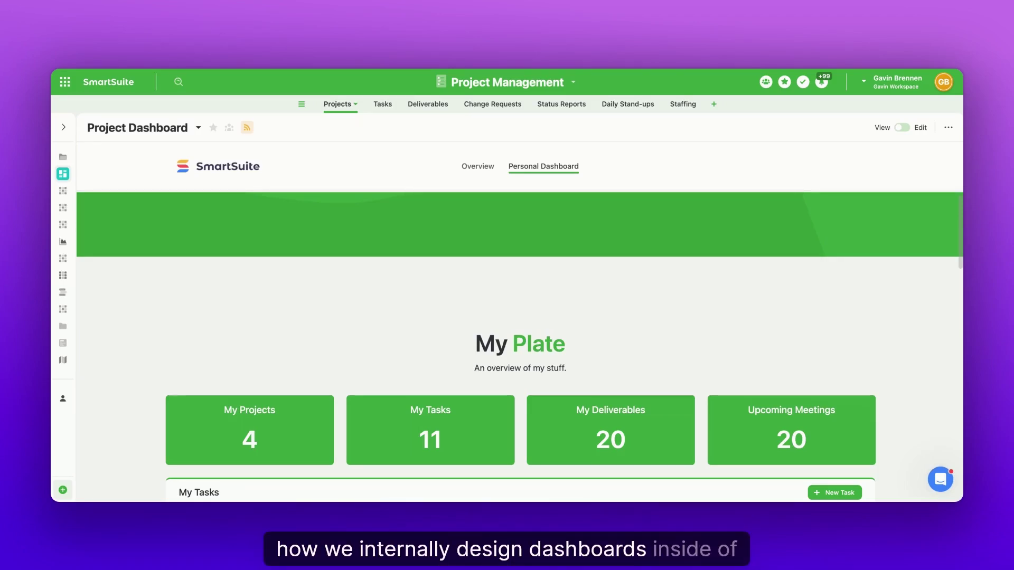
Put the dashboard into Edit mode and open the My Projects card's settings
scroll(791, 296, down, 3)
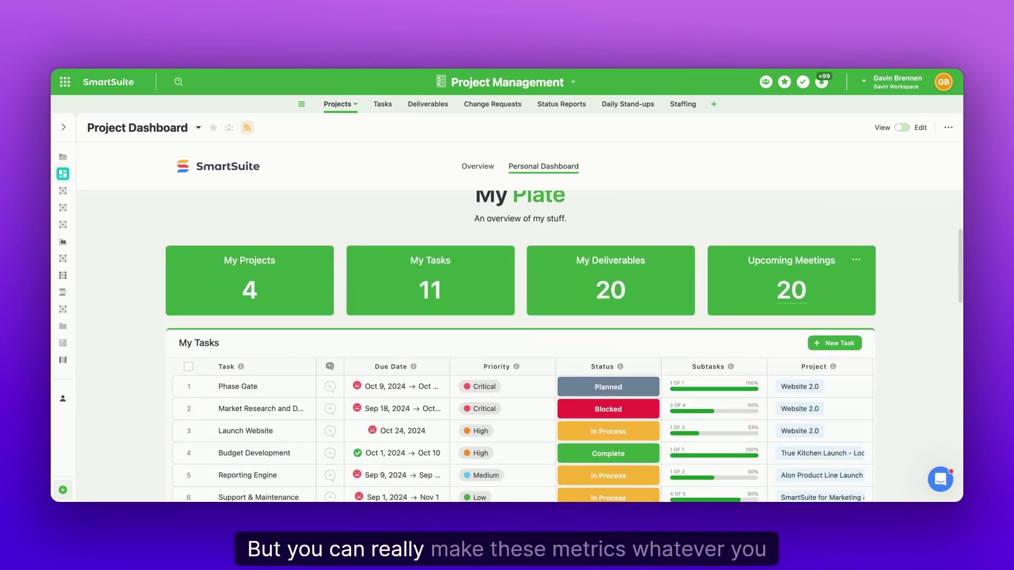
scroll(742, 285, down, 2)
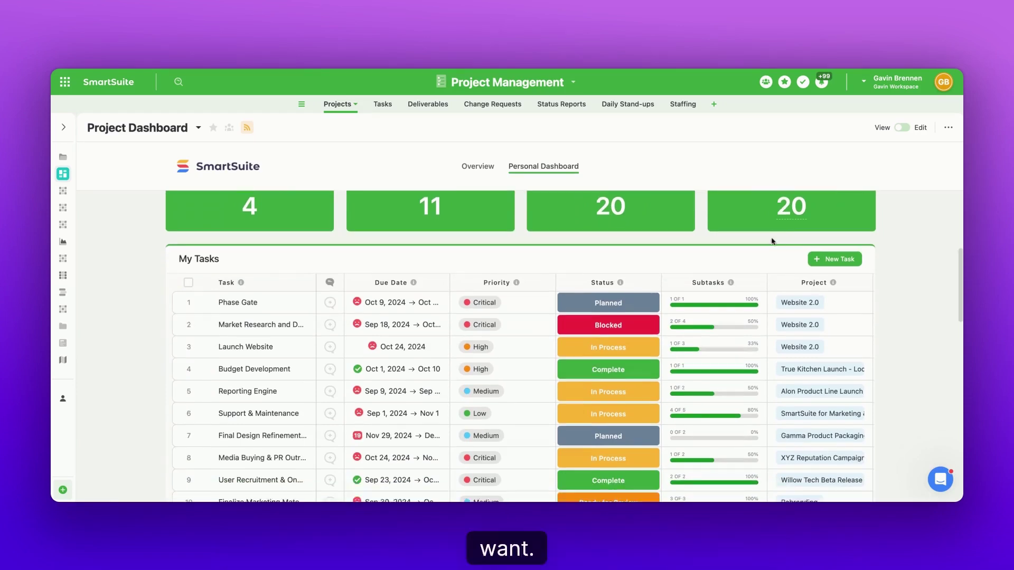
scroll(771, 241, up, 1)
scroll(720, 245, up, 1)
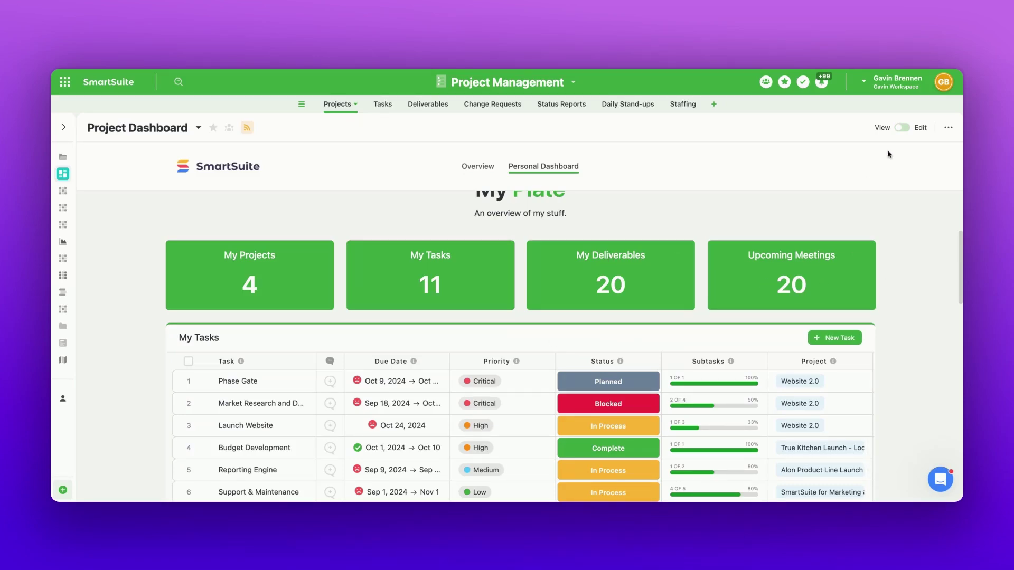
click(902, 130)
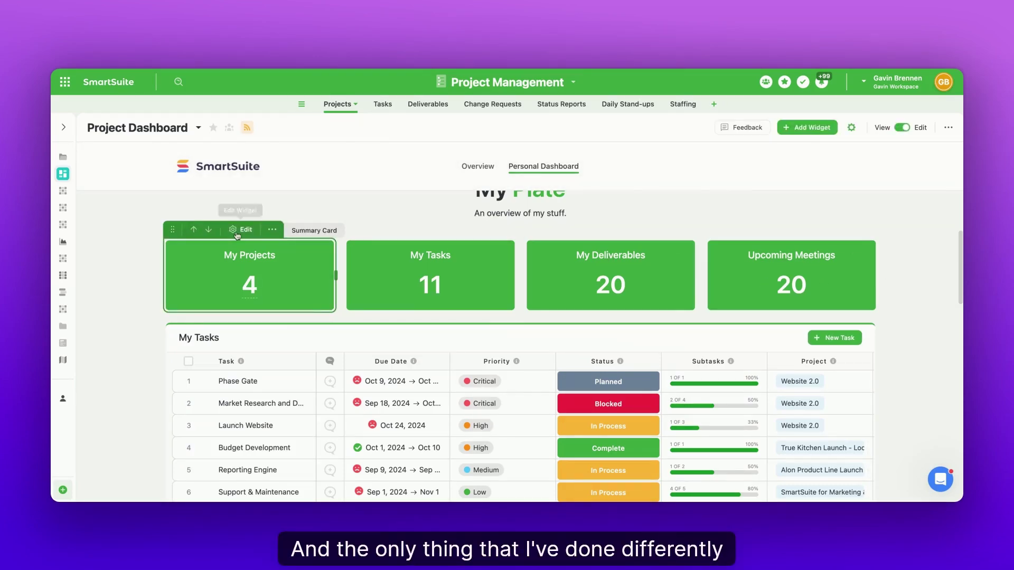
click(240, 229)
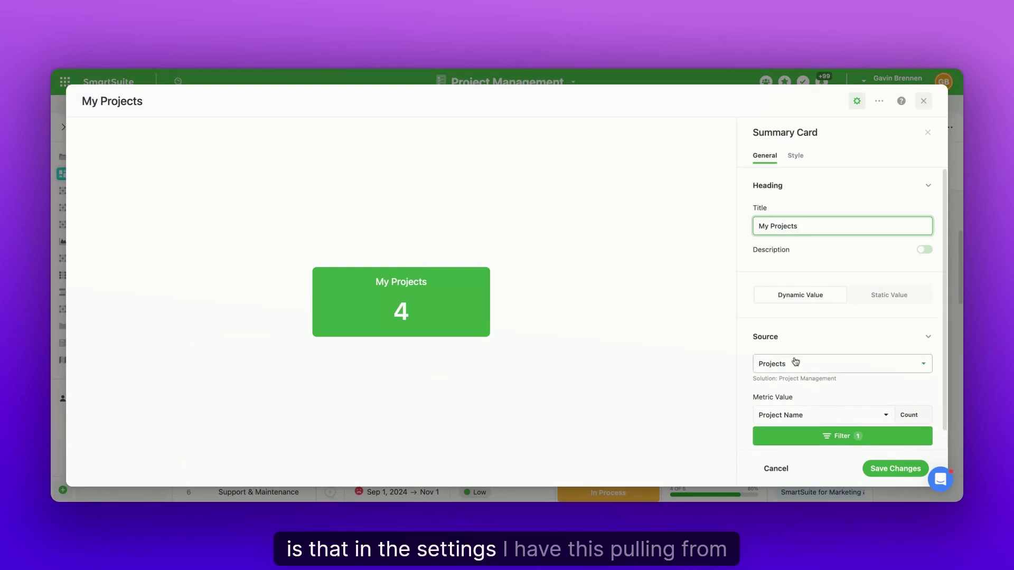
Keep the My Projects filter 'Project Manager has any of Current User' and save the card
scroll(793, 362, down, 1)
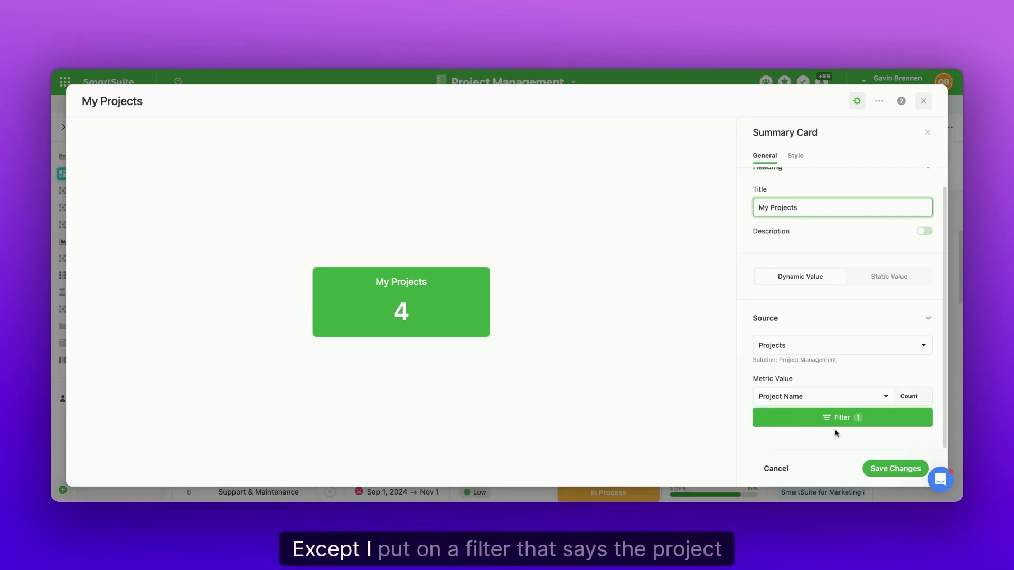
click(851, 423)
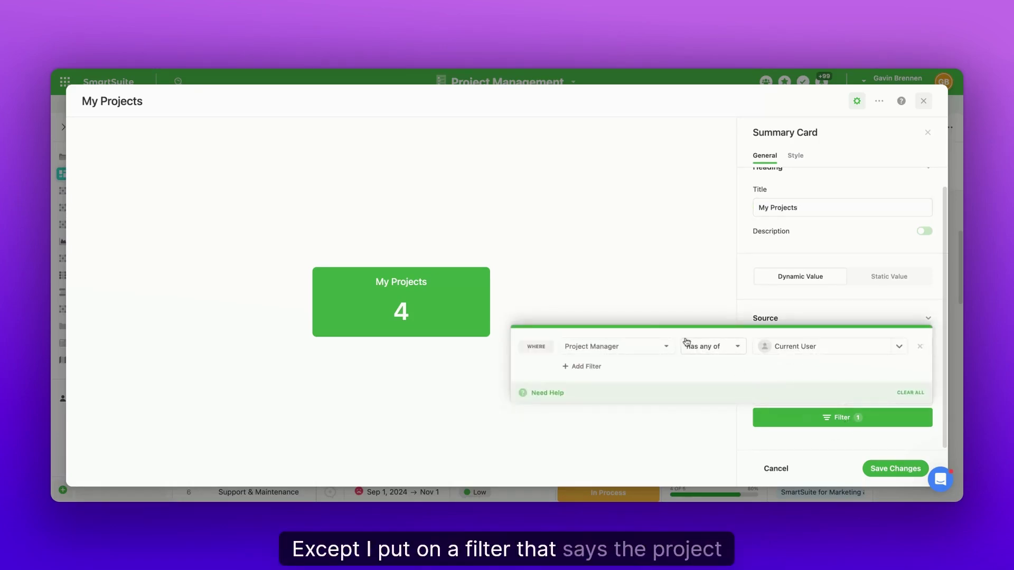
click(640, 350)
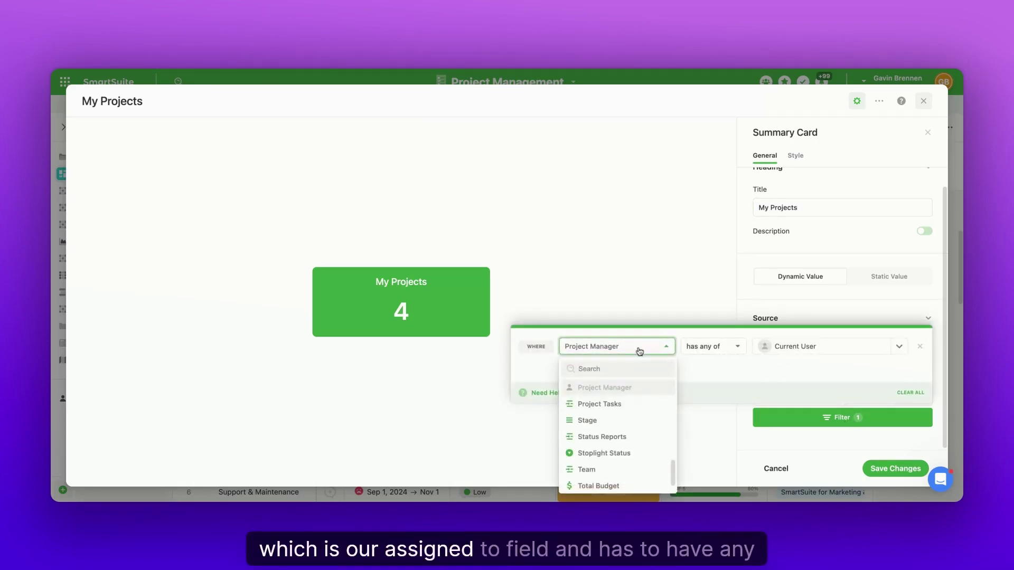
click(641, 349)
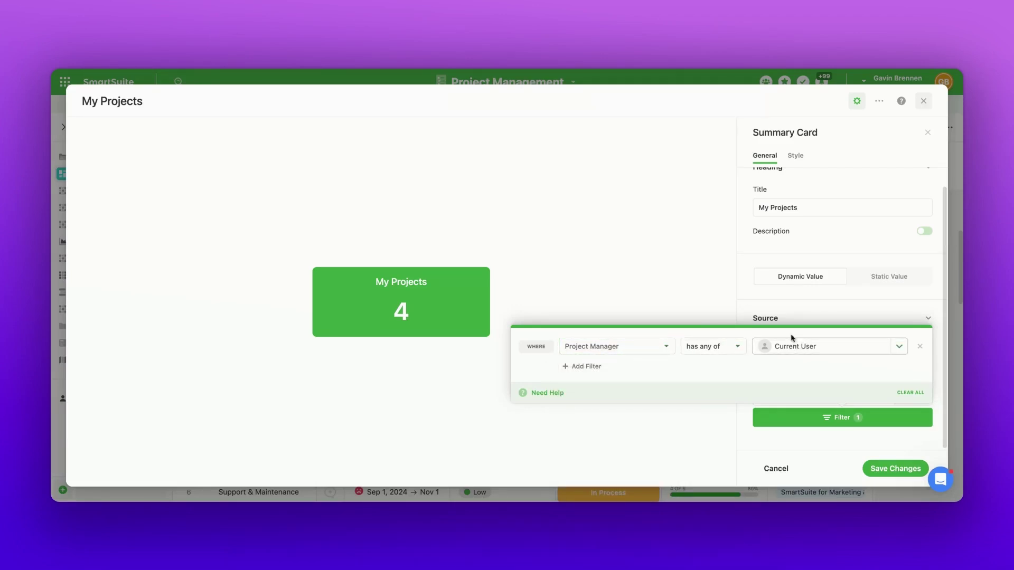
click(773, 323)
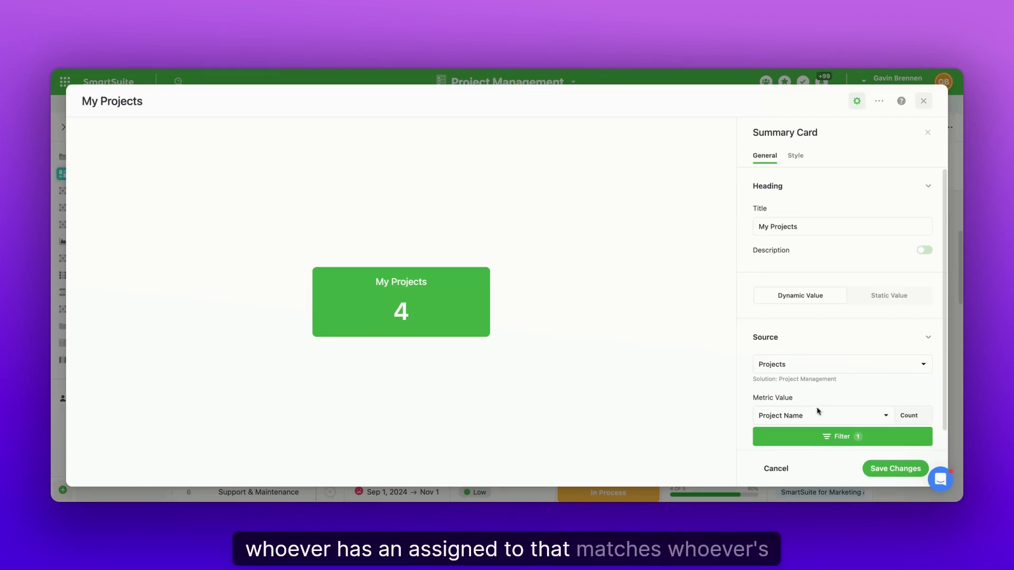
click(866, 473)
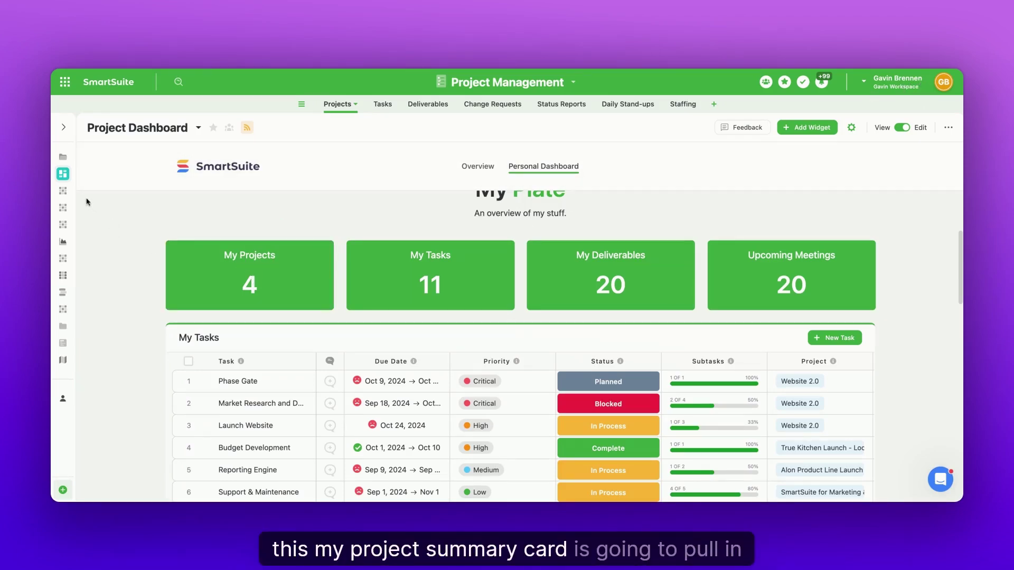
click(62, 191)
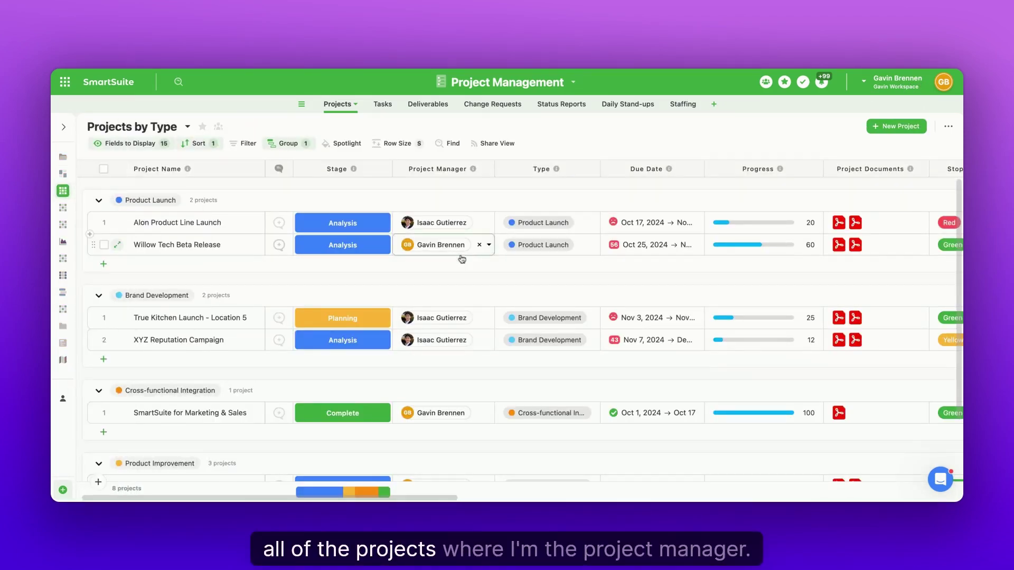
scroll(441, 400, down, 1)
scroll(441, 400, down, 3)
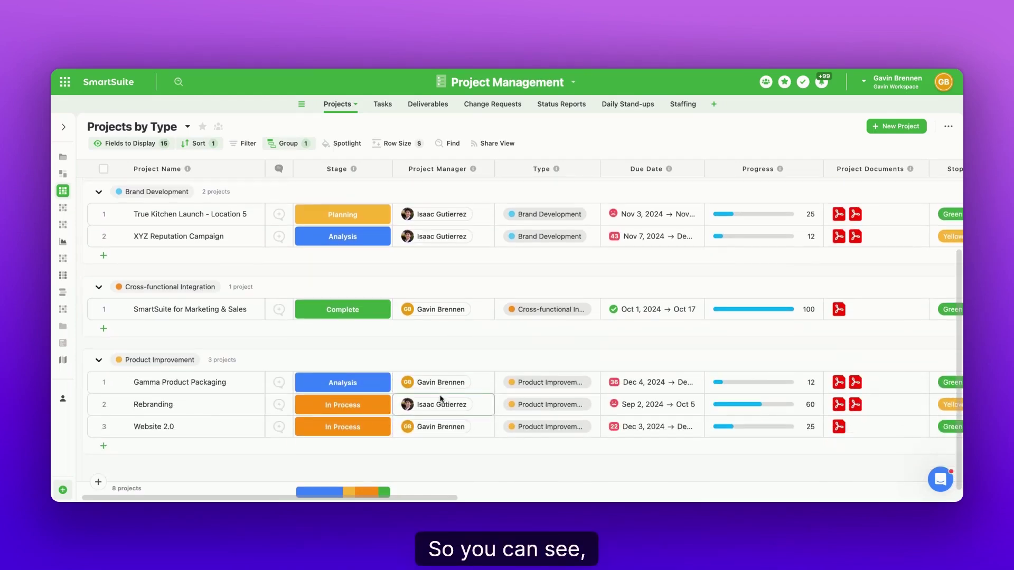
scroll(204, 381, up, 3)
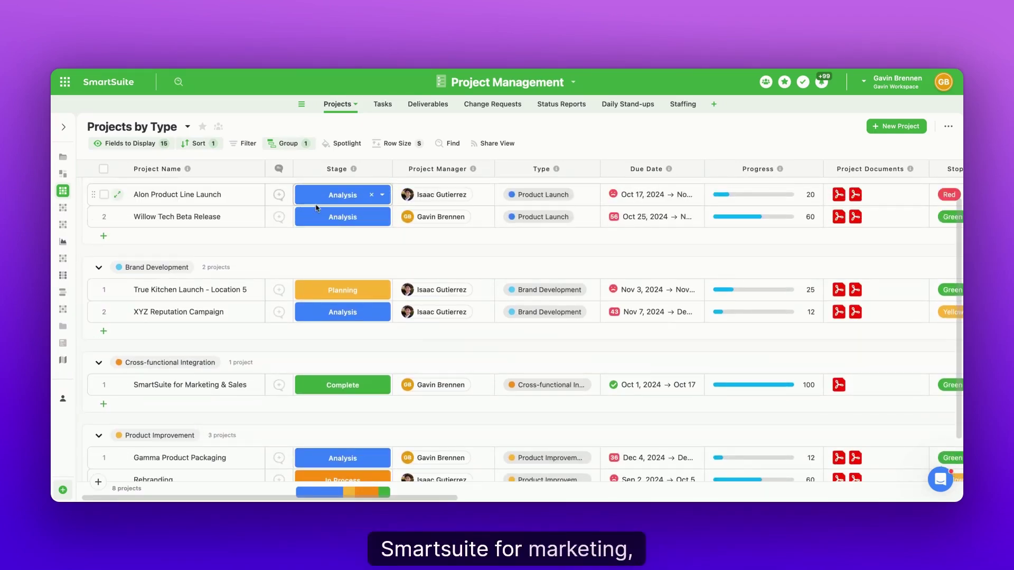
click(106, 241)
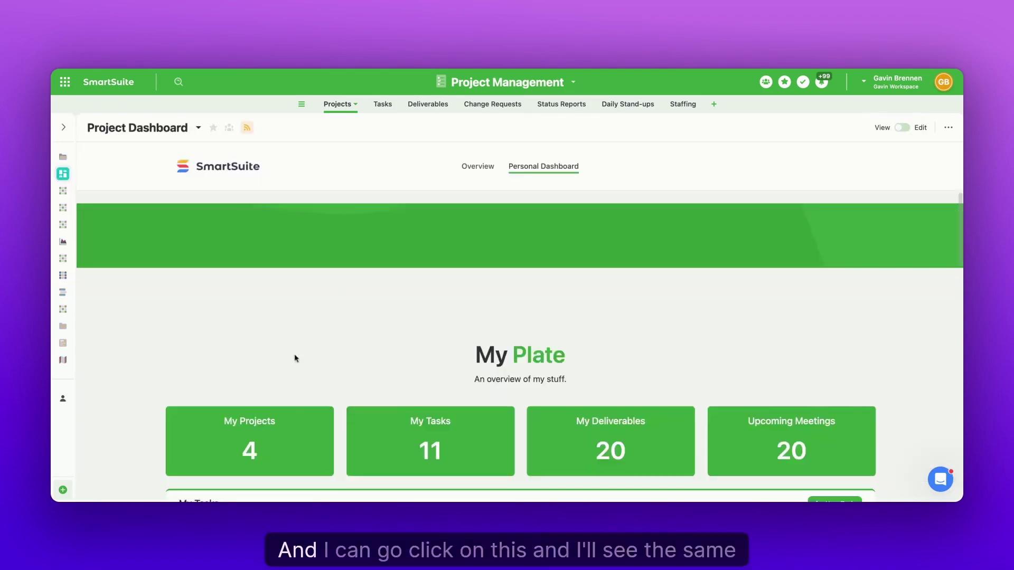
click(271, 407)
click(269, 221)
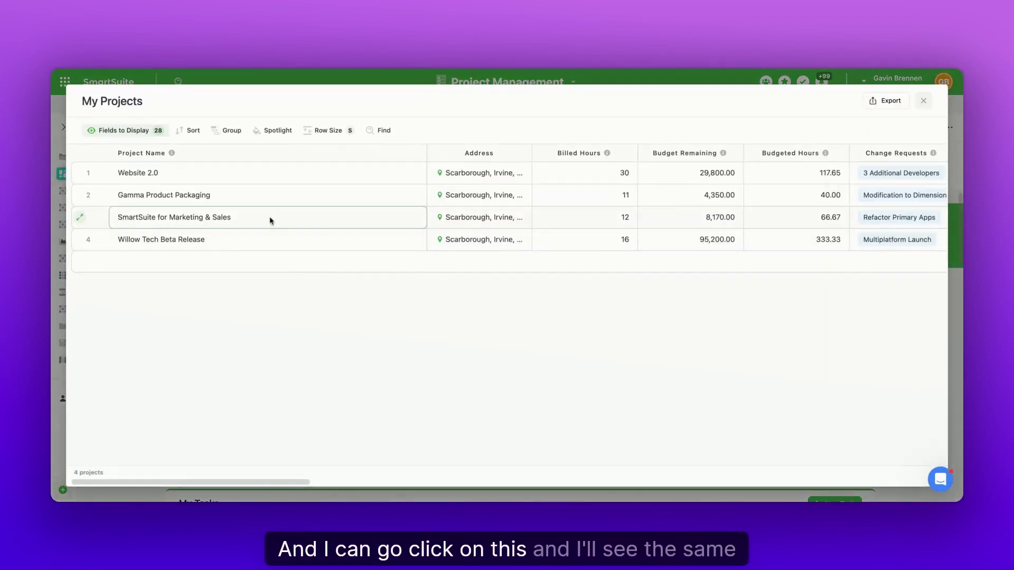
click(928, 105)
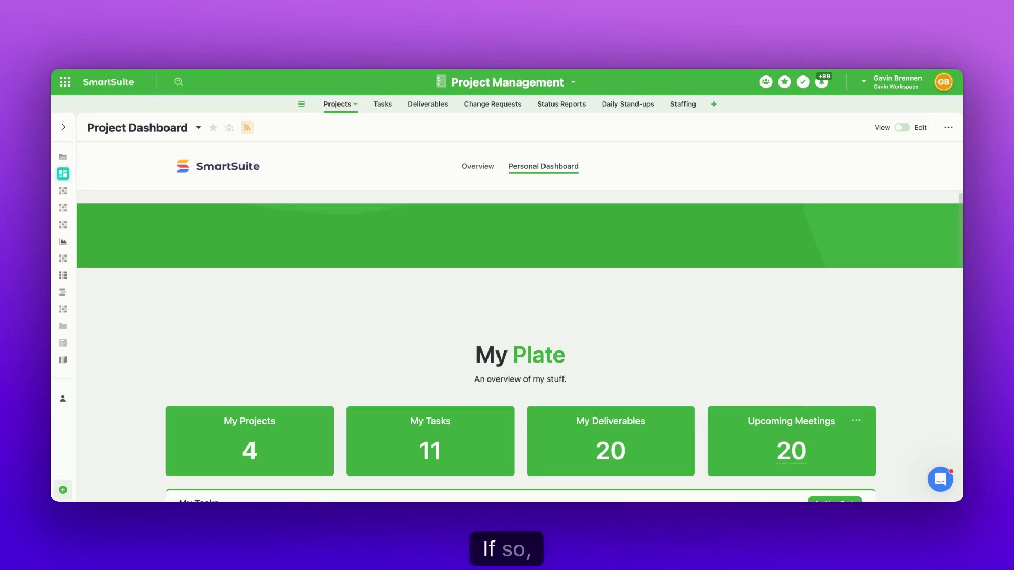
Put the dashboard into Edit mode and open the My Tasks grid's settings
scroll(716, 363, down, 5)
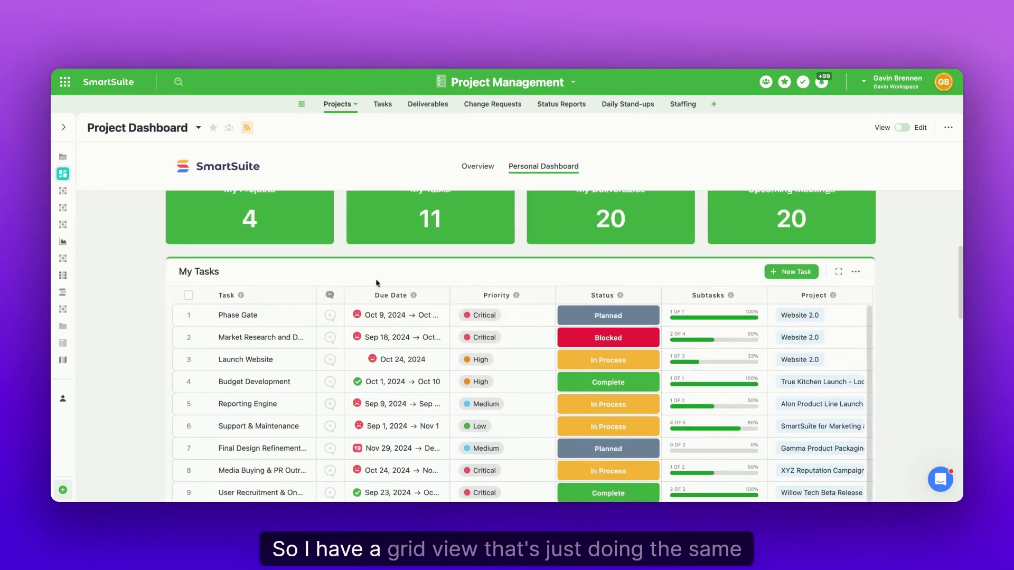
scroll(840, 264, down, 1)
click(906, 128)
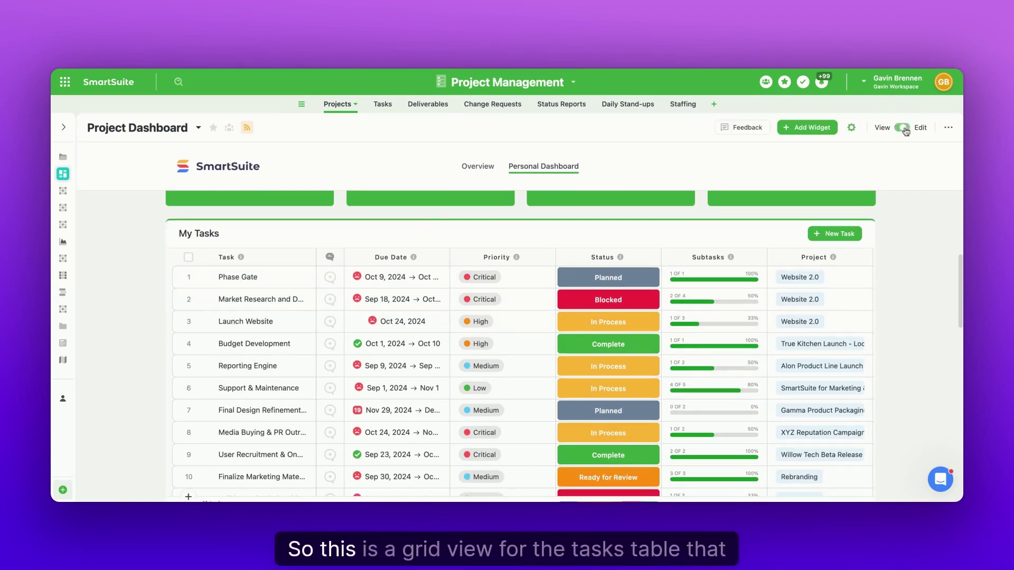
mouse_move(191, 242)
click(240, 208)
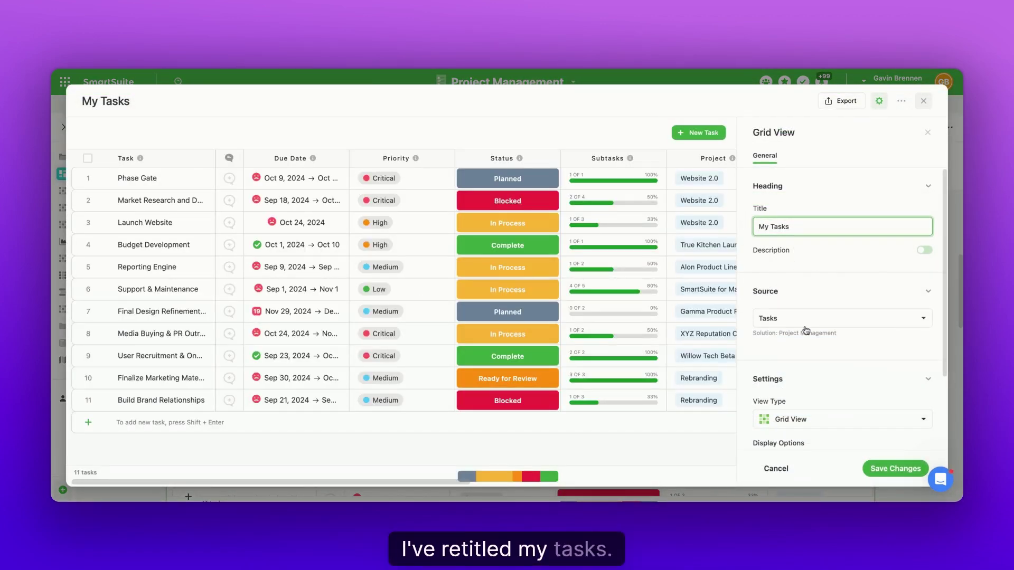
Check the Owner-is-Current-User filter, turn off 'Display report toolbar options to members', and save
scroll(807, 330, down, 3)
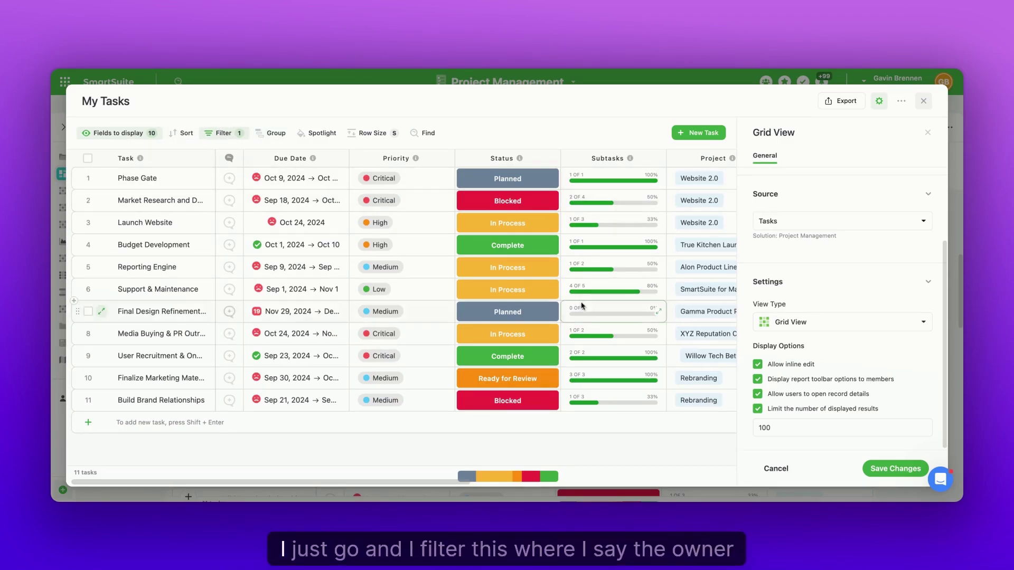
click(225, 133)
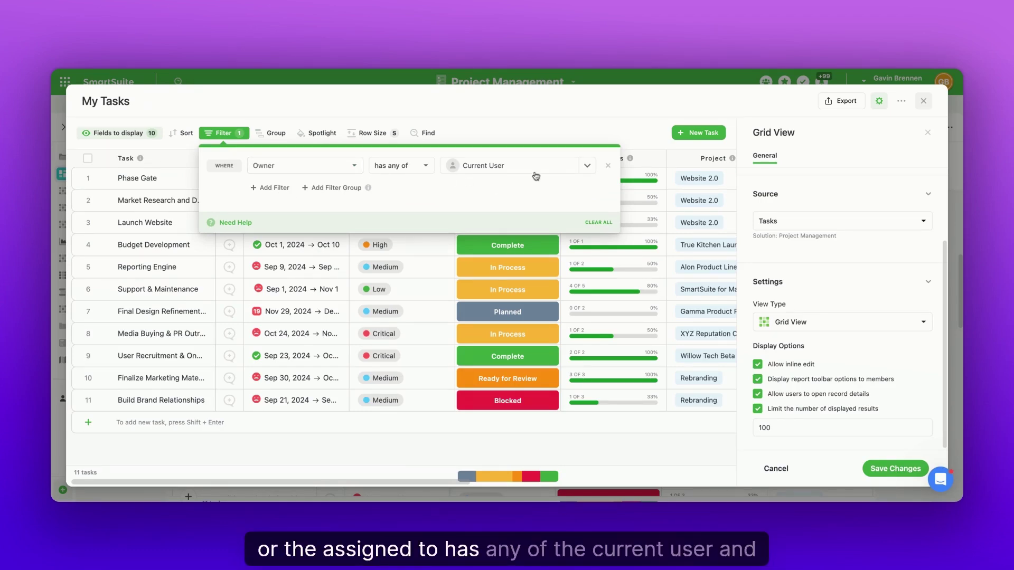
click(758, 380)
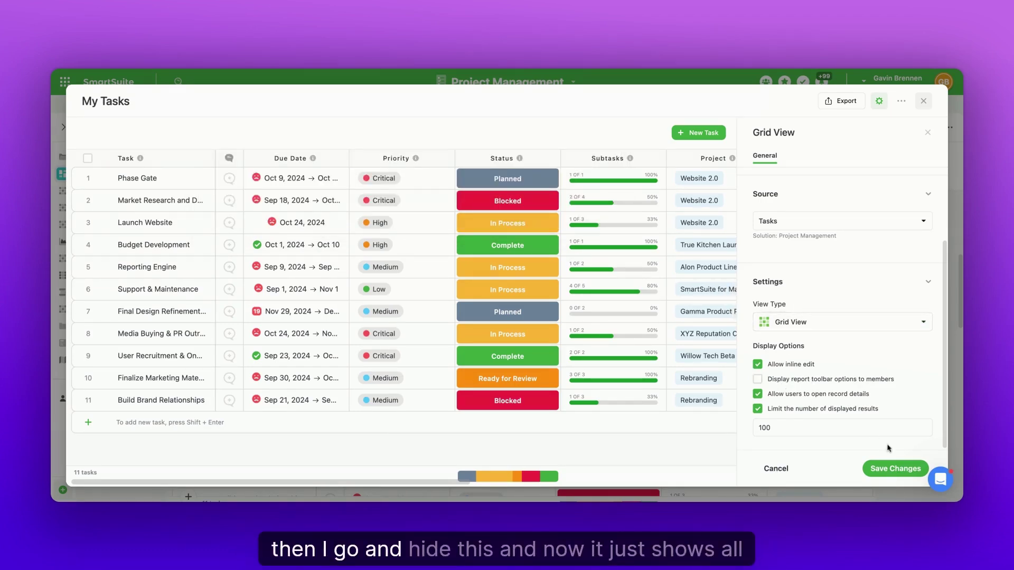
click(896, 469)
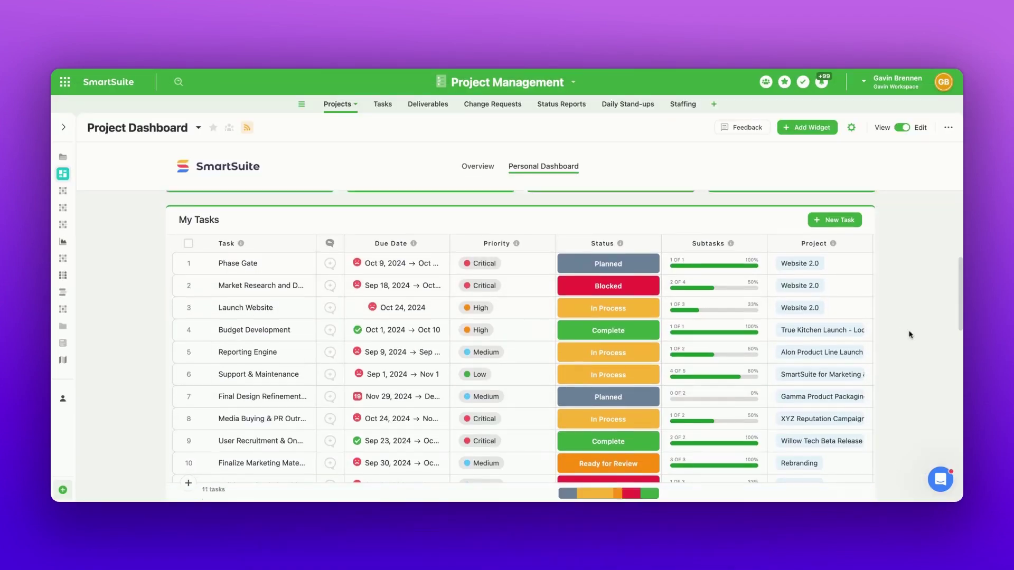
scroll(910, 335, down, 2)
scroll(910, 334, up, 3)
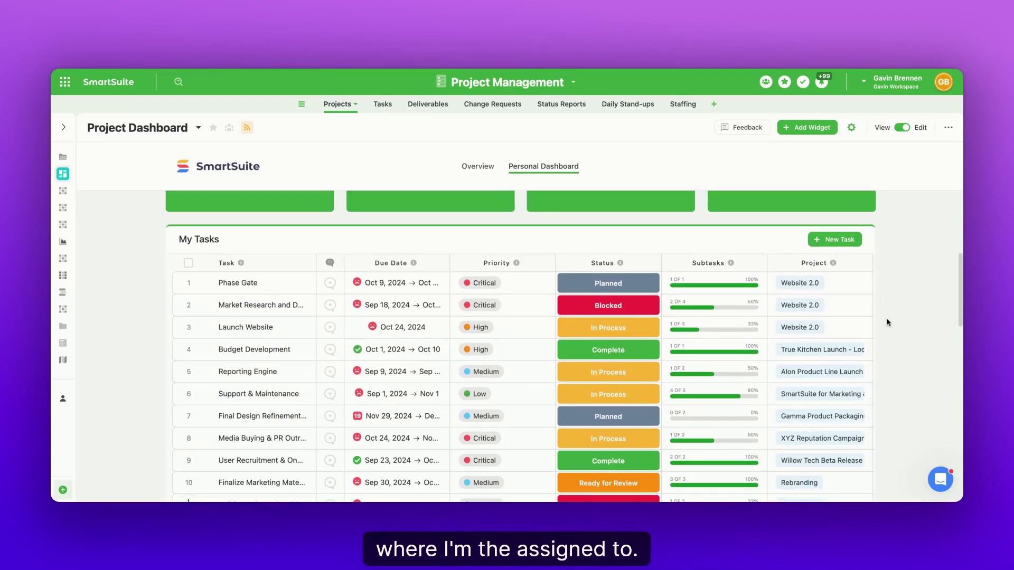
scroll(888, 317, down, 5)
mouse_move(686, 301)
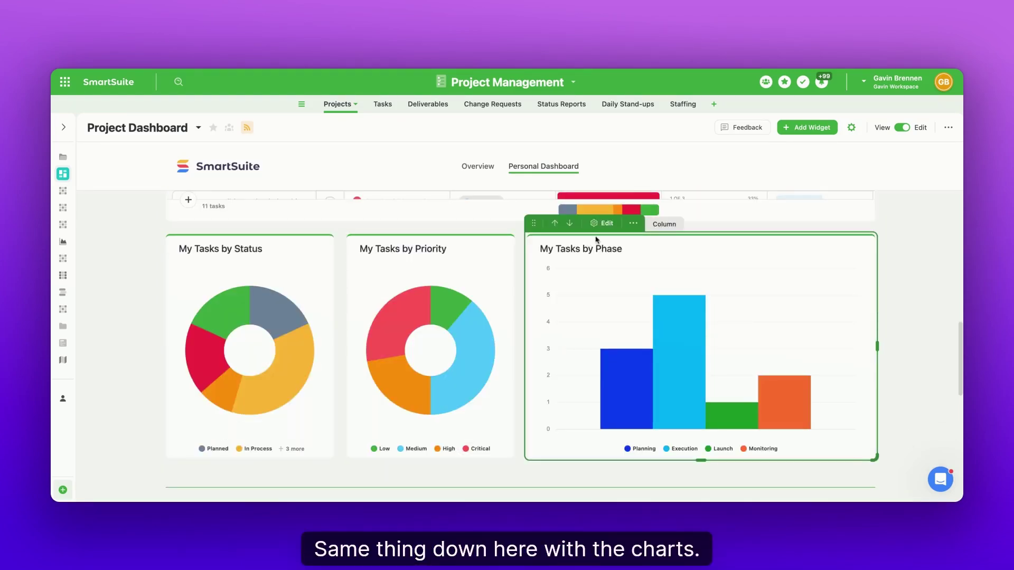
click(607, 224)
scroll(822, 385, down, 3)
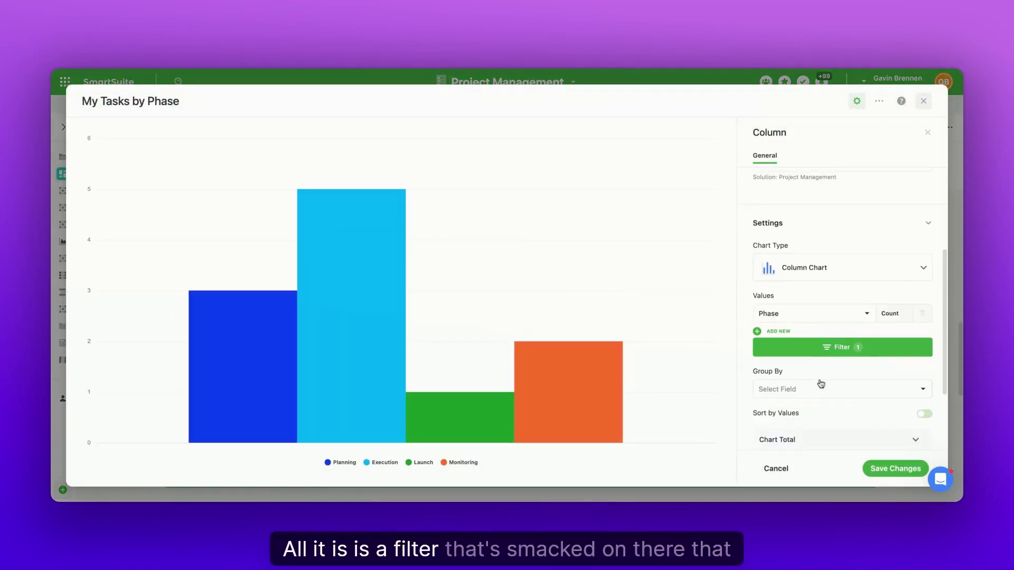
click(827, 353)
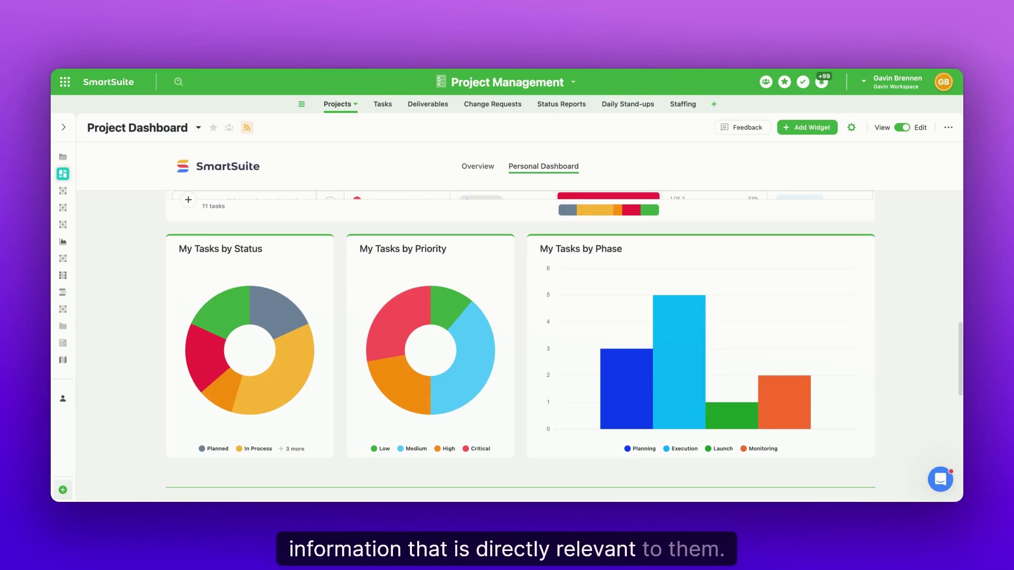
scroll(520, 338, up, 5)
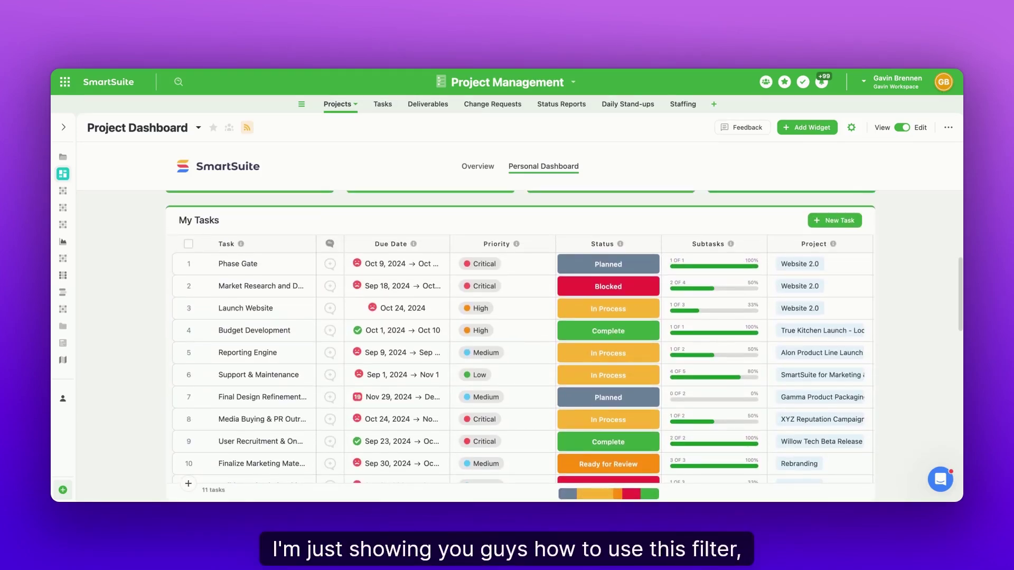
scroll(520, 349, up, 2)
scroll(521, 349, up, 2)
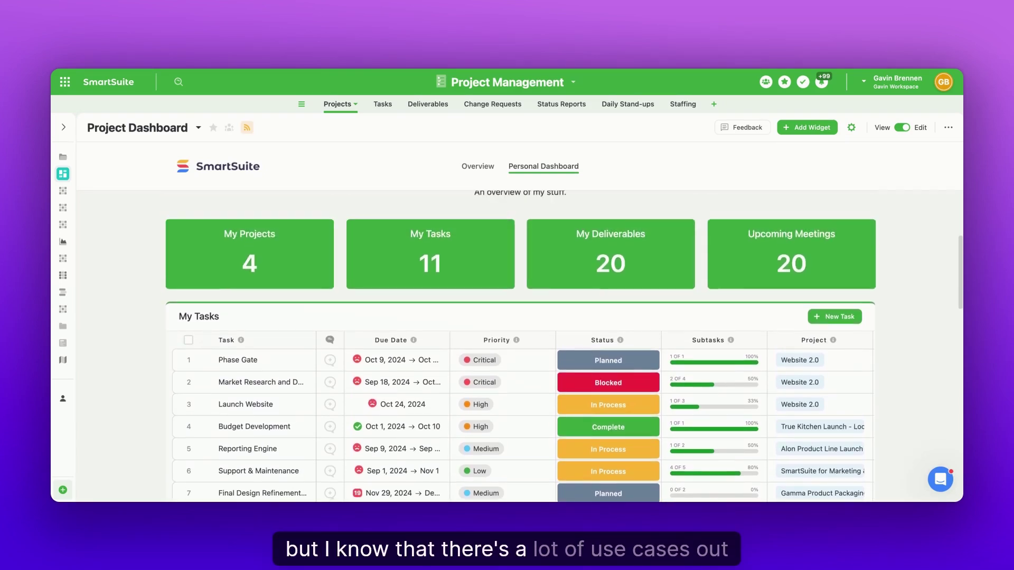
scroll(520, 349, up, 1)
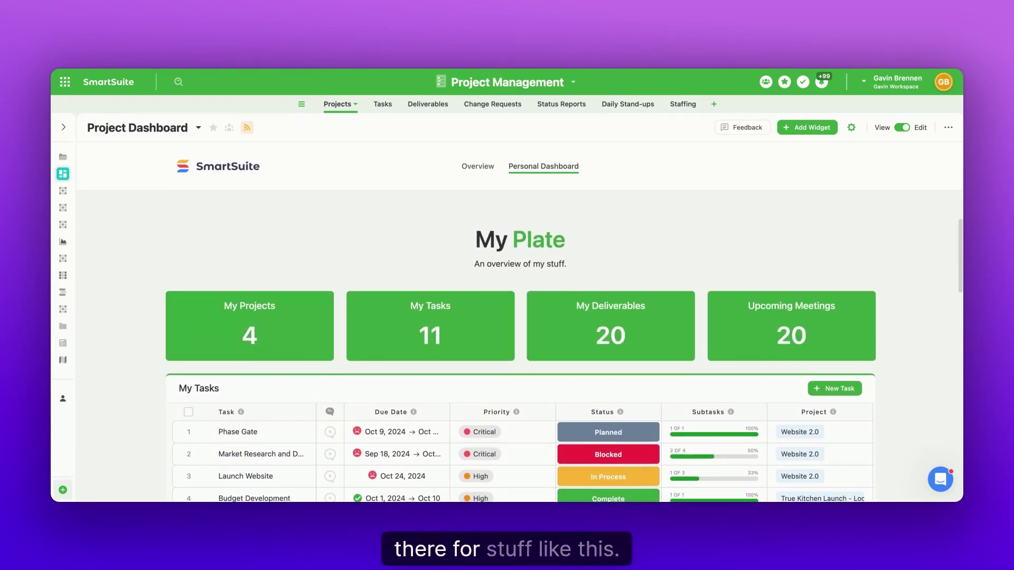